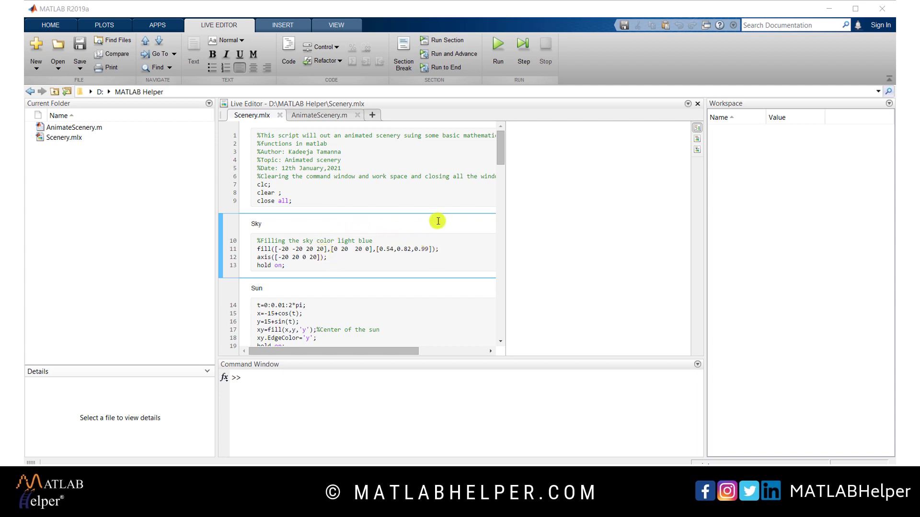
# - Run the Sky section of the Scenery live script to plot the light-blue sky square
pyautogui.click(471, 103)
pyautogui.click(498, 50)
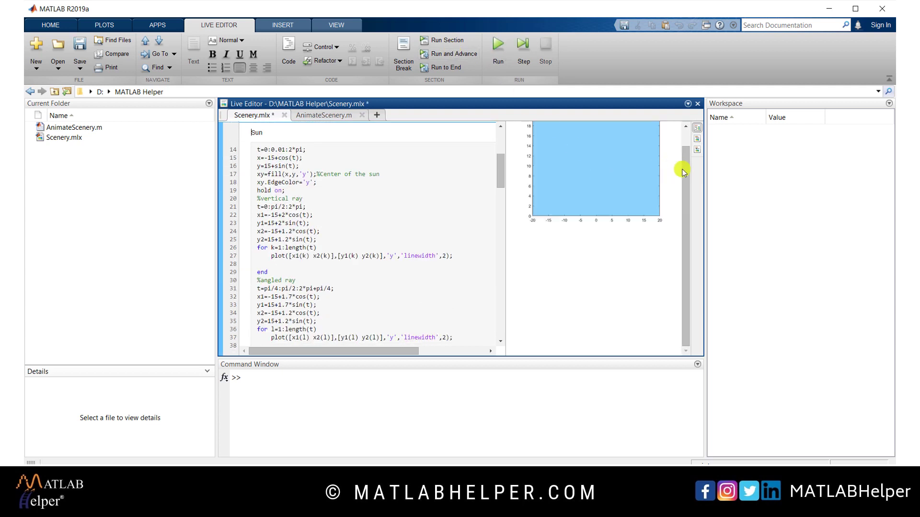
pyautogui.moveTo(684, 169); pyautogui.dragTo(683, 151)
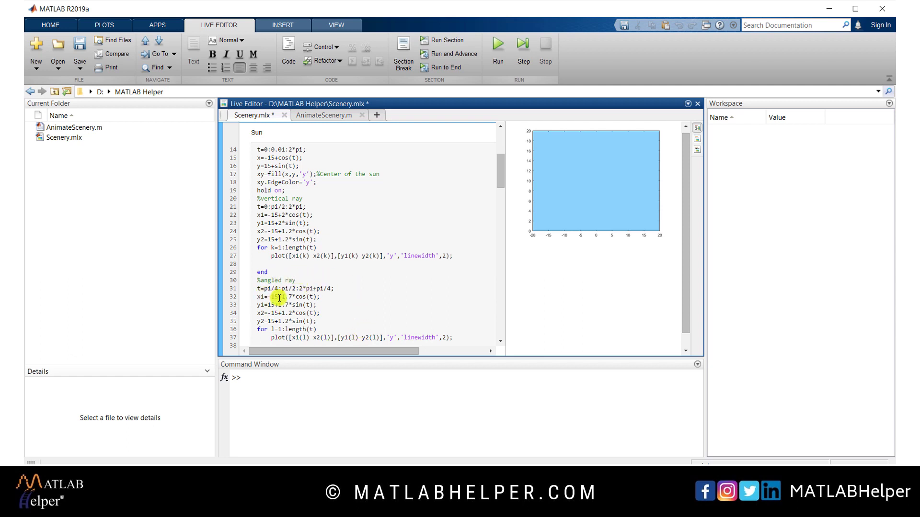
# - Run the Sun section to draw the yellow sun, then place the cursor in the Rainbow code at line 45
pyautogui.click(453, 53)
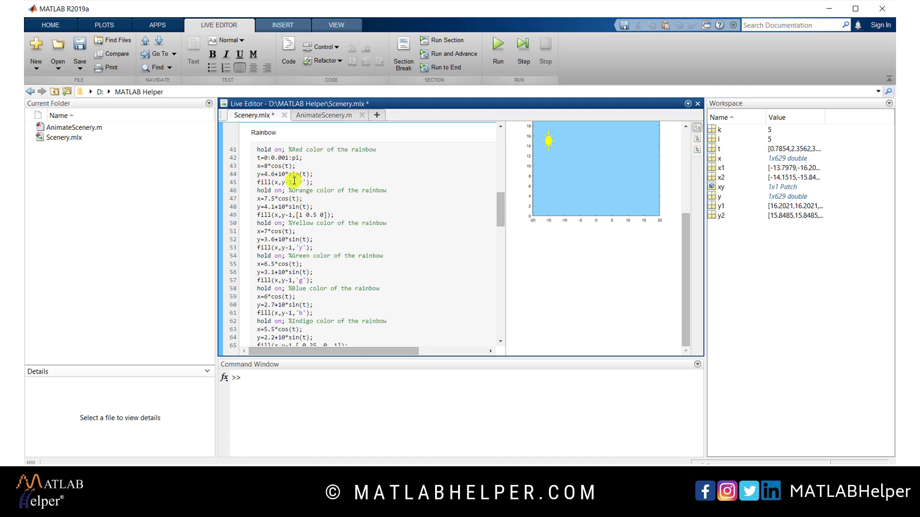
pyautogui.click(319, 182)
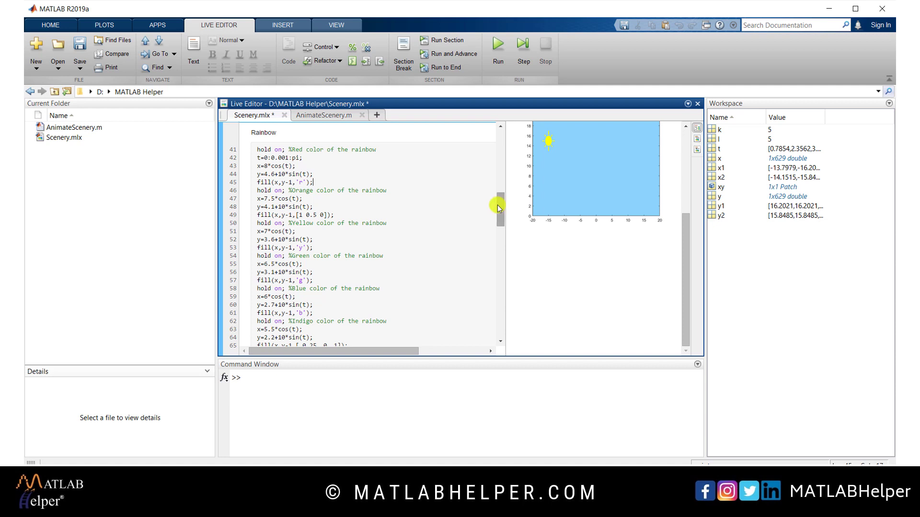
pyautogui.moveTo(500, 205); pyautogui.dragTo(496, 215)
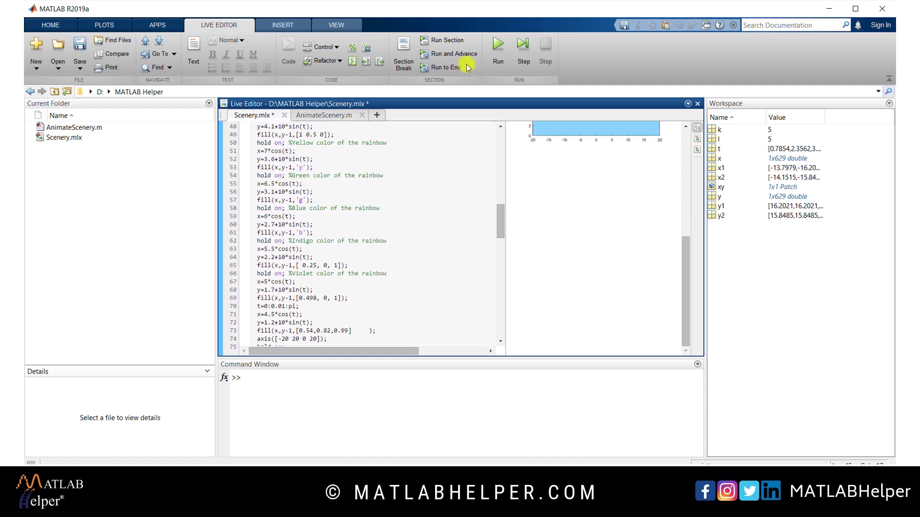
# - Run the Rainbow section to draw the red-through-violet arcs beside the sun
pyautogui.click(454, 54)
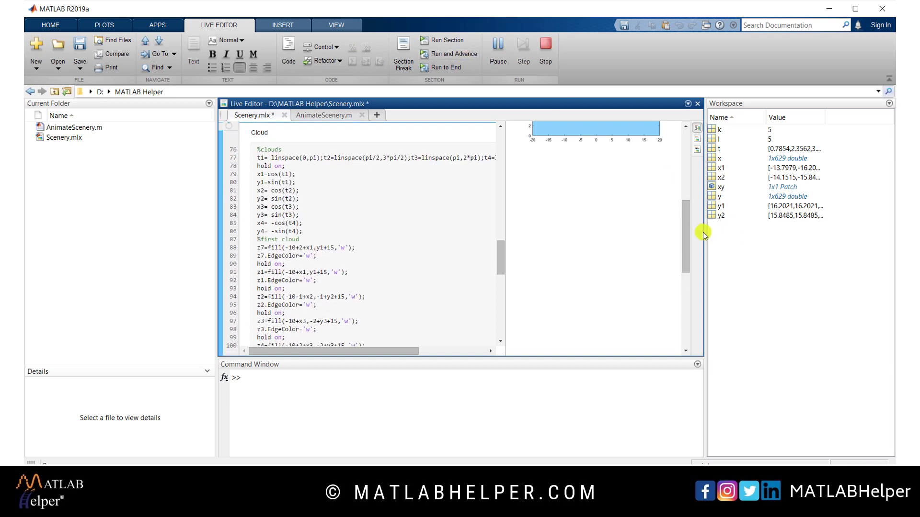
pyautogui.moveTo(690, 234); pyautogui.dragTo(685, 209)
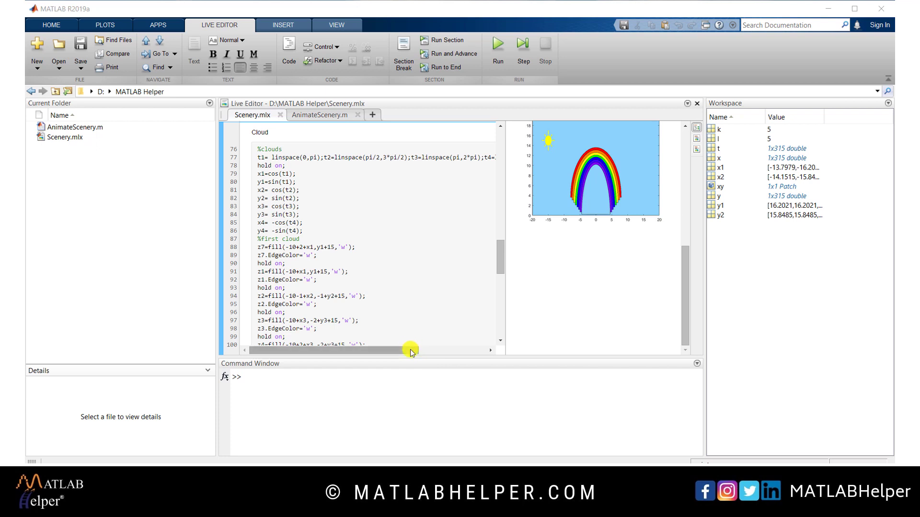
pyautogui.moveTo(412, 351); pyautogui.dragTo(467, 350)
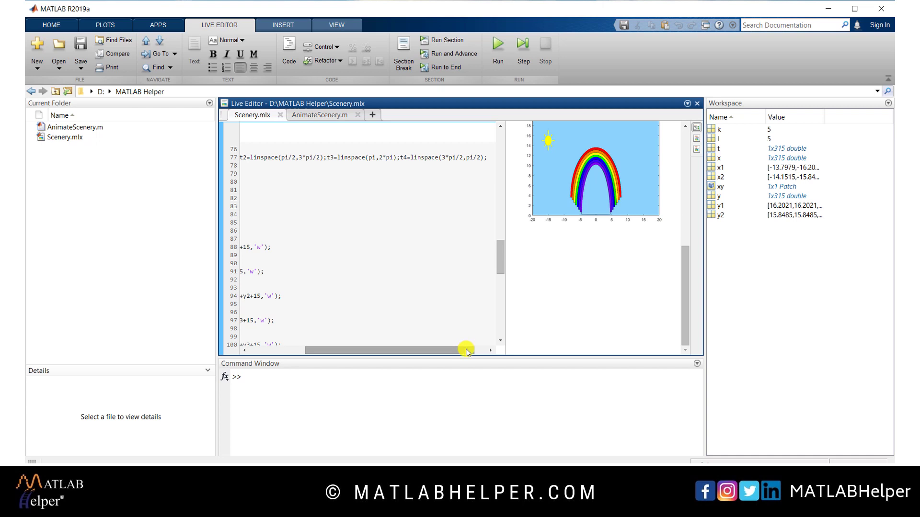
pyautogui.moveTo(466, 350); pyautogui.dragTo(309, 350)
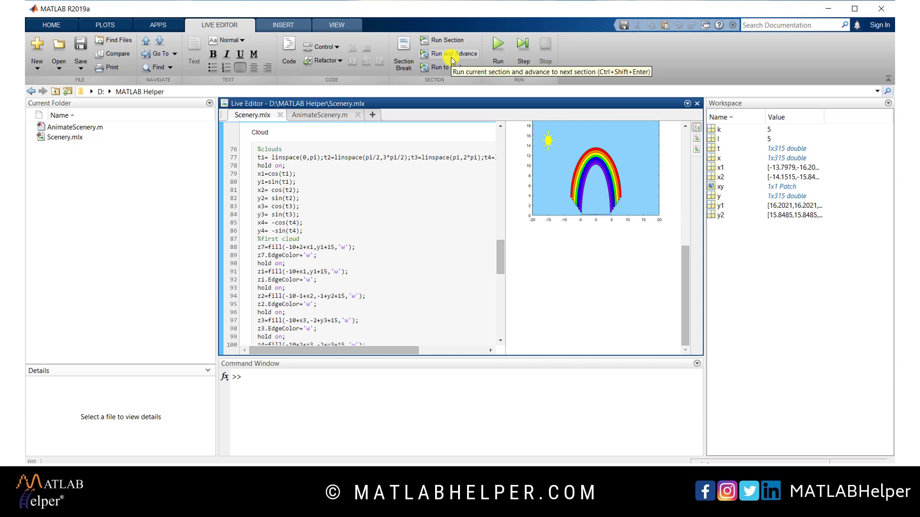
# - Run the Cloud section to add two white clouds, then move into the Boat section
pyautogui.click(451, 56)
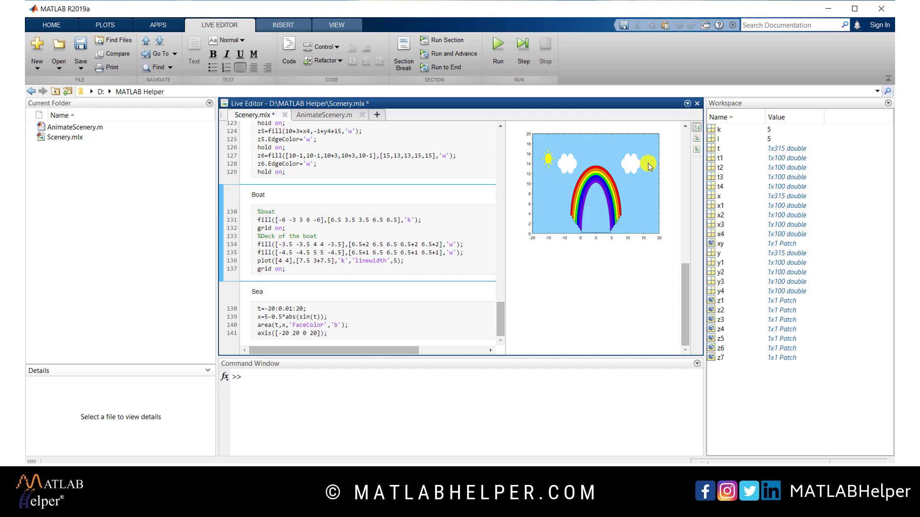
pyautogui.click(259, 195)
# - Run the Boat and Sea sections for the black boat and wavy sea, then save Scenery.mlx
pyautogui.click(444, 55)
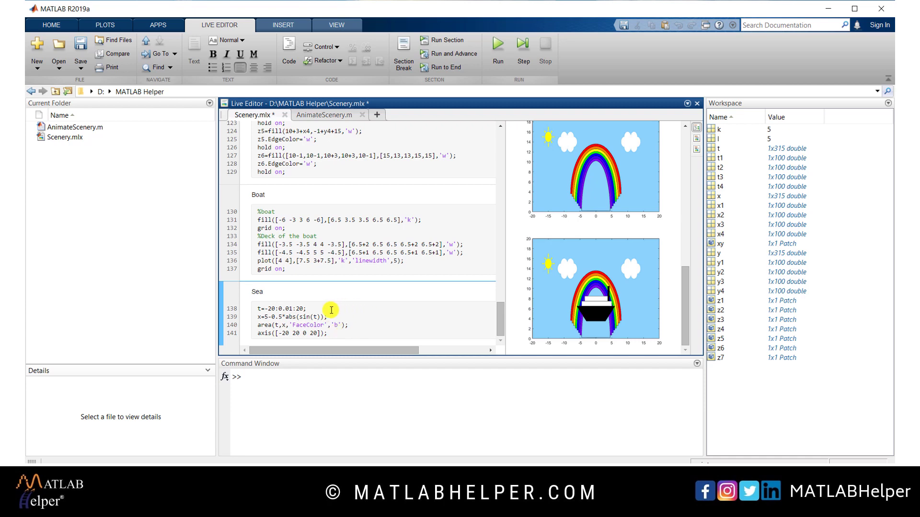
pyautogui.click(449, 54)
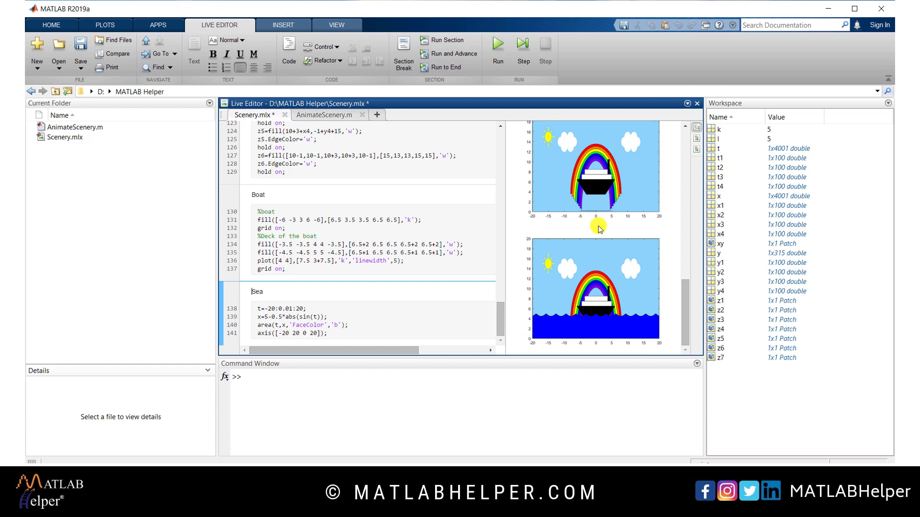
pyautogui.hotkey('ctrl', 's')
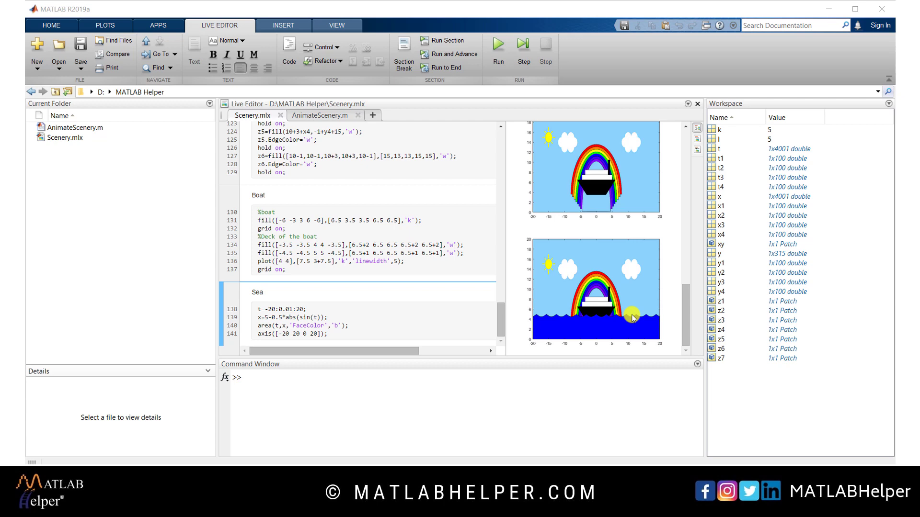
# - Switch to the AnimateScenery.m script to view its cloud, boat and sea loop code
pyautogui.click(335, 118)
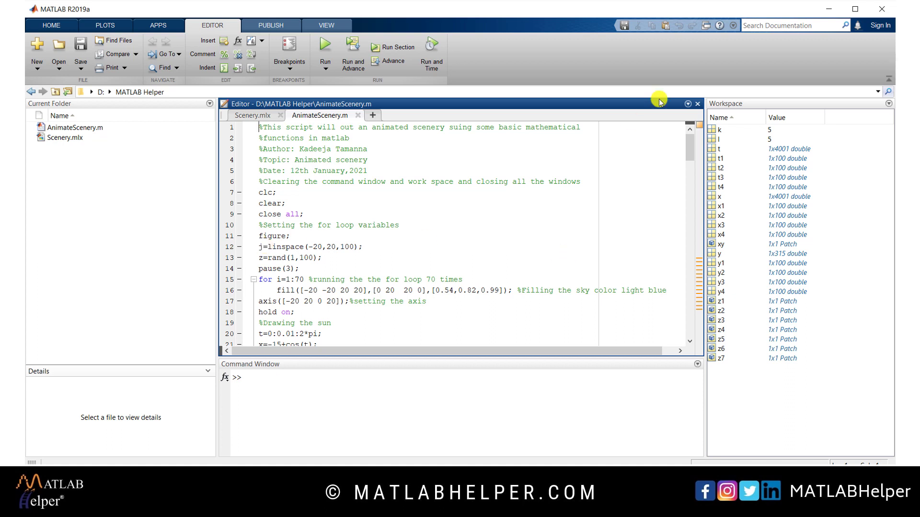
pyautogui.moveTo(688, 146); pyautogui.dragTo(676, 259)
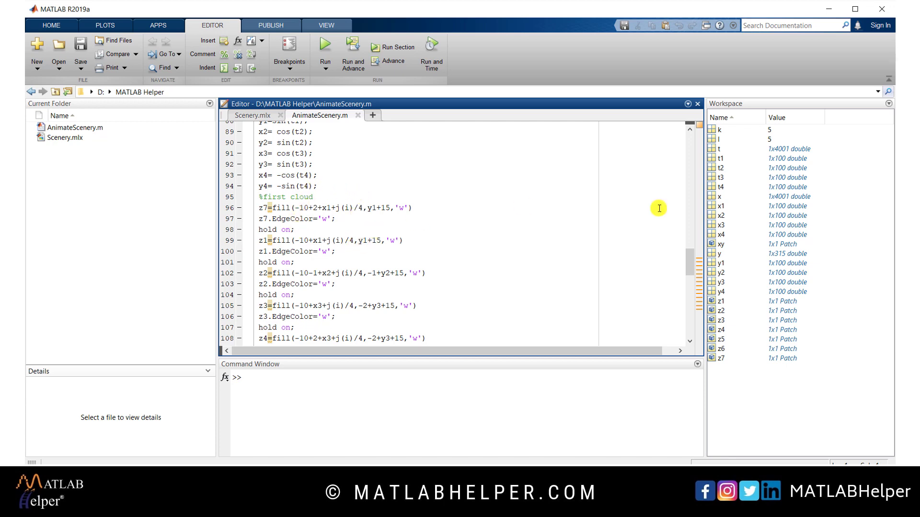
pyautogui.moveTo(688, 259); pyautogui.dragTo(692, 330)
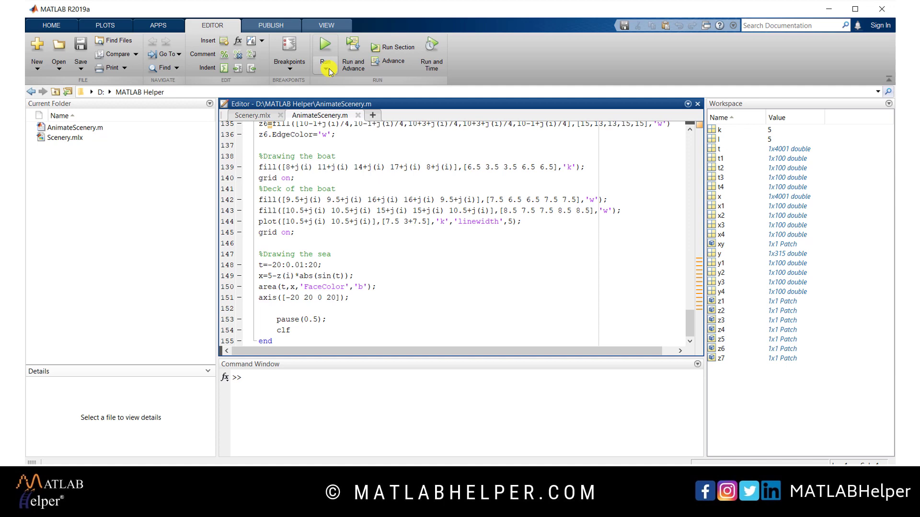
# - Run AnimateScenery.m and maximize Figure 1 to watch the animated scene full-screen
pyautogui.click(327, 54)
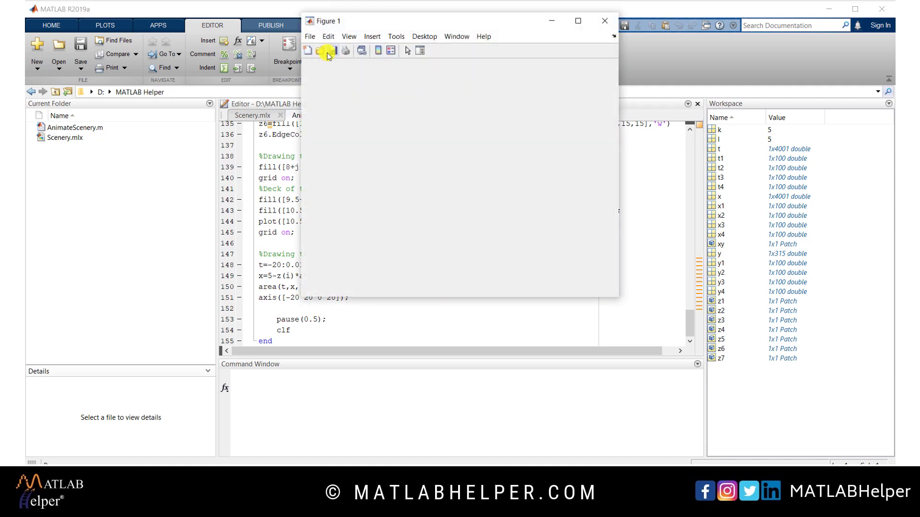
pyautogui.click(579, 22)
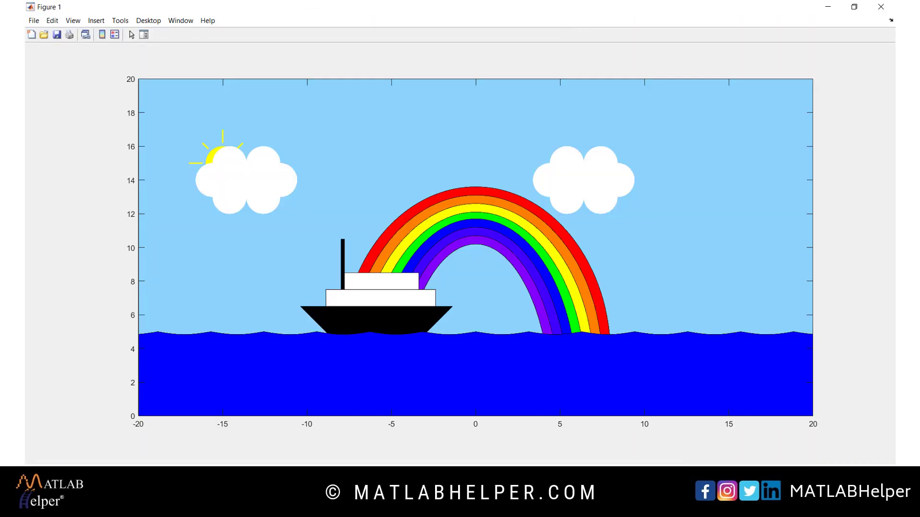